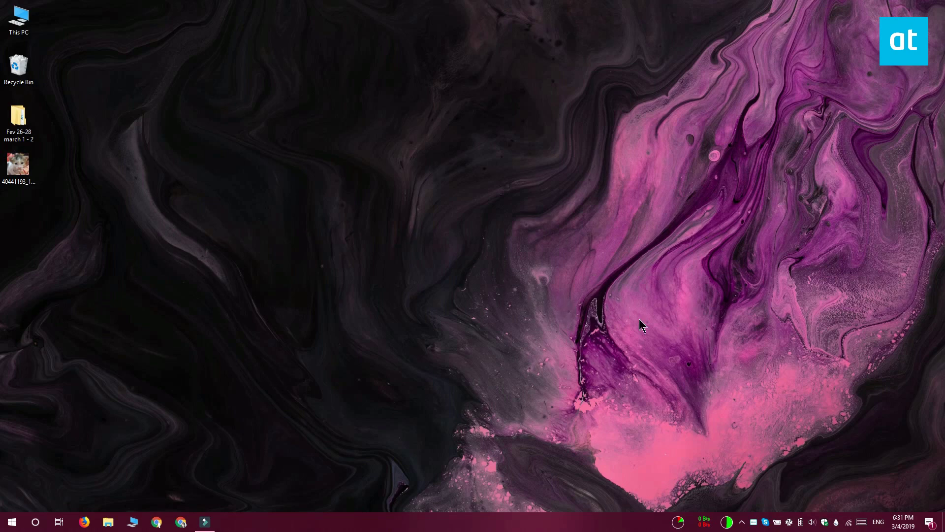
Open Accounts > Sign-in options from the Start menu's Settings app.
{"action": "left_click", "coordinate": [4, 521]}
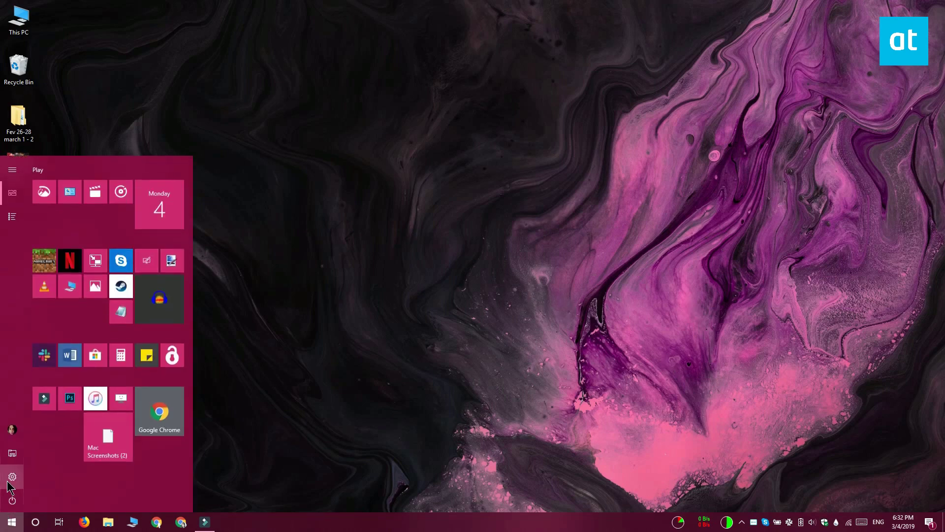
{"action": "left_click", "coordinate": [9, 481]}
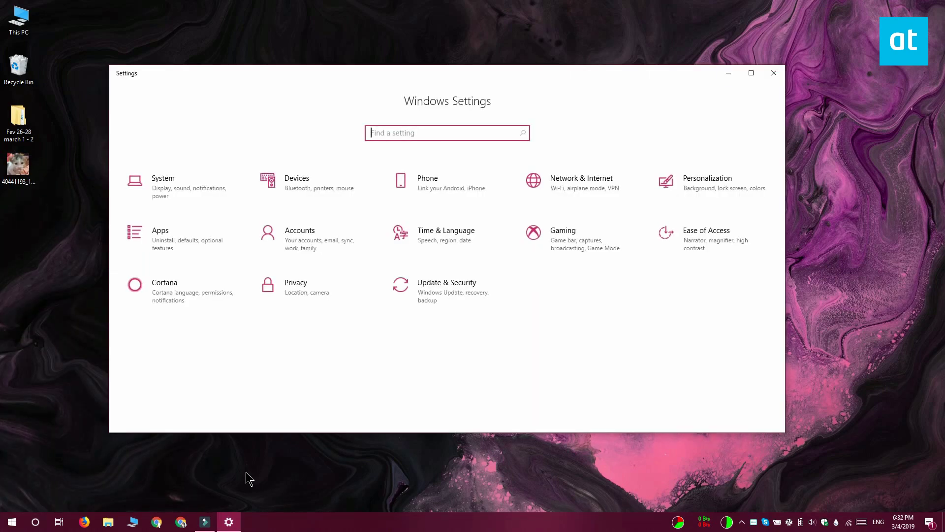
{"action": "left_click", "coordinate": [325, 259]}
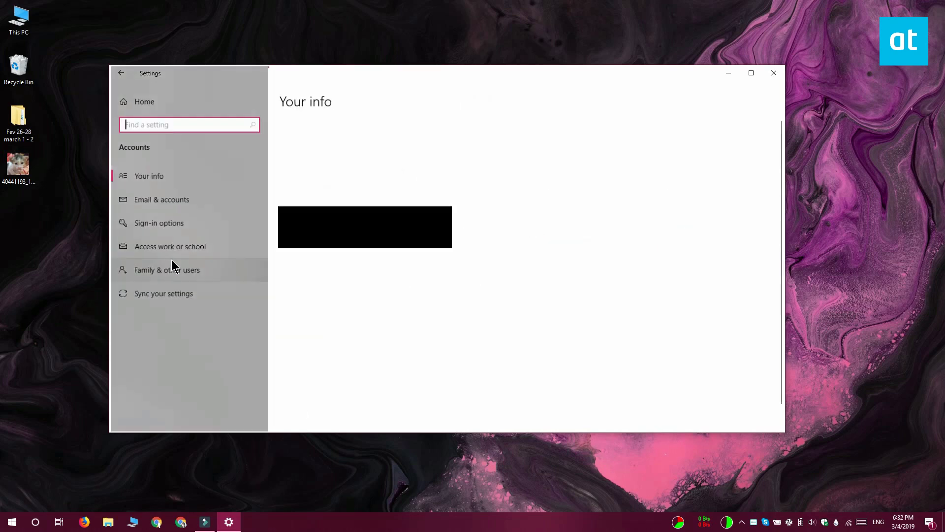
{"action": "left_click", "coordinate": [159, 224]}
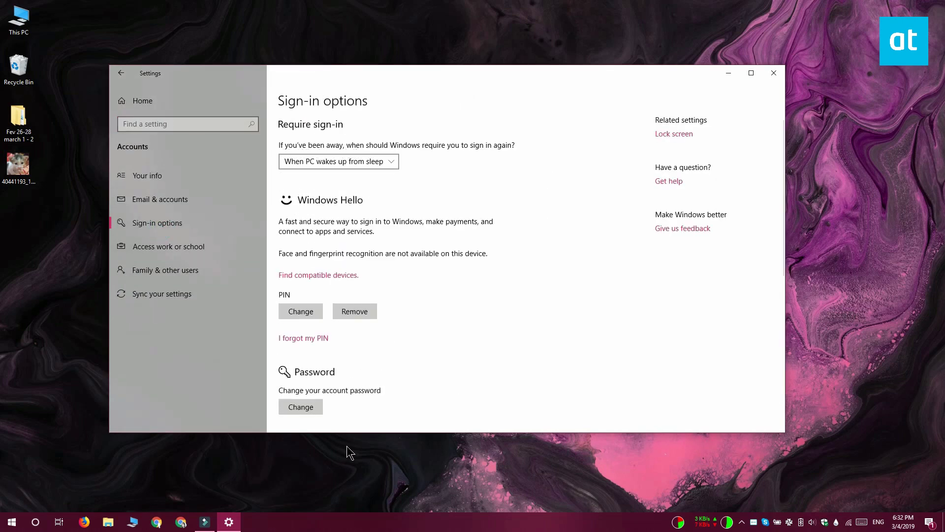
{"action": "scroll", "coordinate": [500, 338], "scroll_direction": "down", "scroll_amount": 3}
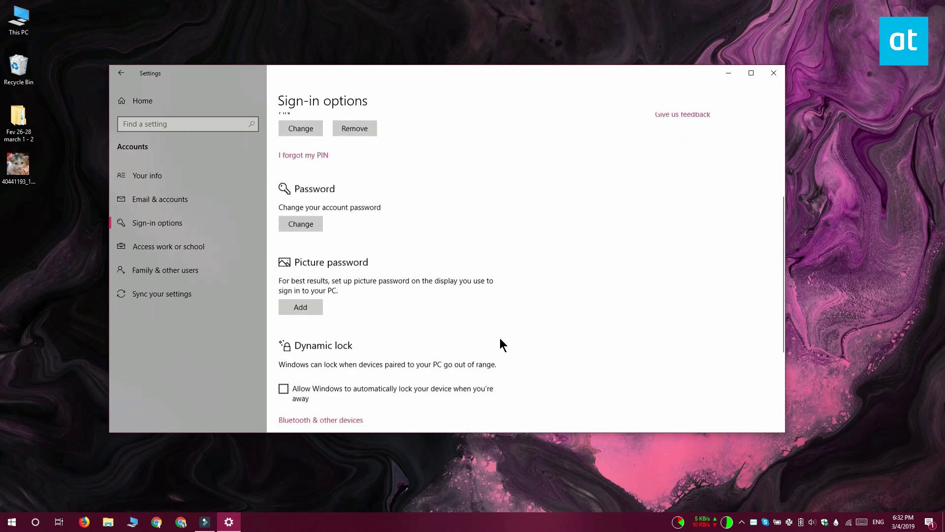
Pick the desktop kitten photo for a new picture password, shift it lower, and accept it.
{"action": "left_click", "coordinate": [308, 310]}
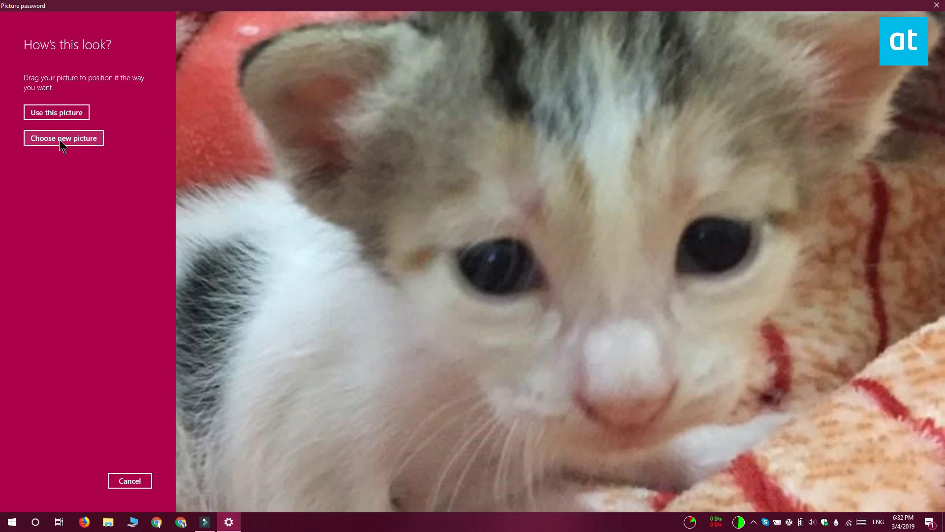
{"action": "left_click", "coordinate": [59, 139]}
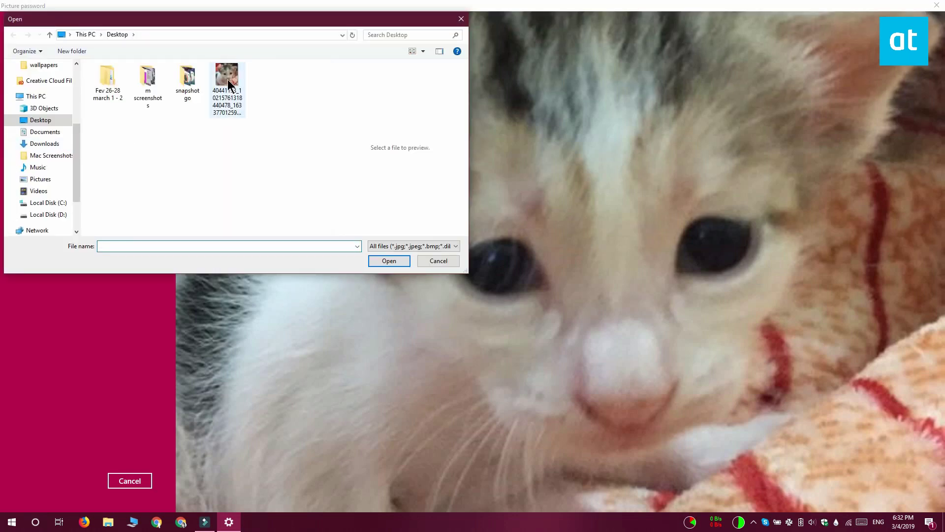
{"action": "double_click", "coordinate": [227, 80]}
{"action": "mouse_move", "coordinate": [533, 169]}
{"action": "left_mouse_down"}
{"action": "mouse_move", "coordinate": [527, 252]}
{"action": "mouse_move", "coordinate": [527, 212]}
{"action": "left_mouse_up"}
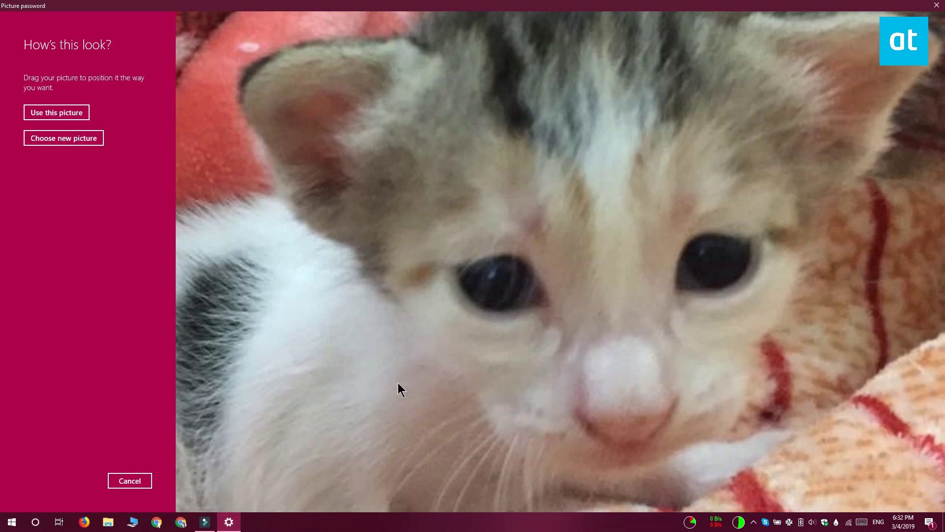
{"action": "left_click", "coordinate": [41, 118]}
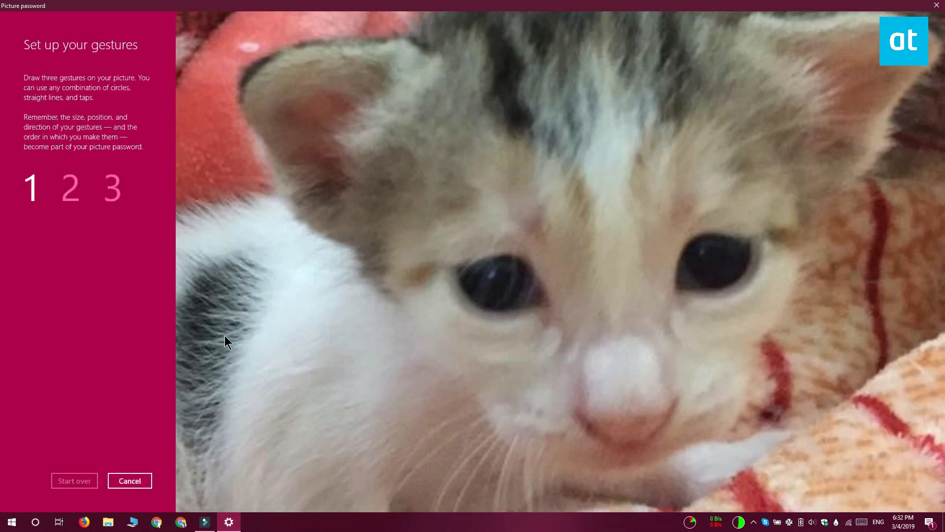
Tap three spots on the kitten photo, then discard them with Start over.
{"action": "left_click", "coordinate": [646, 212]}
{"action": "left_click", "coordinate": [481, 152]}
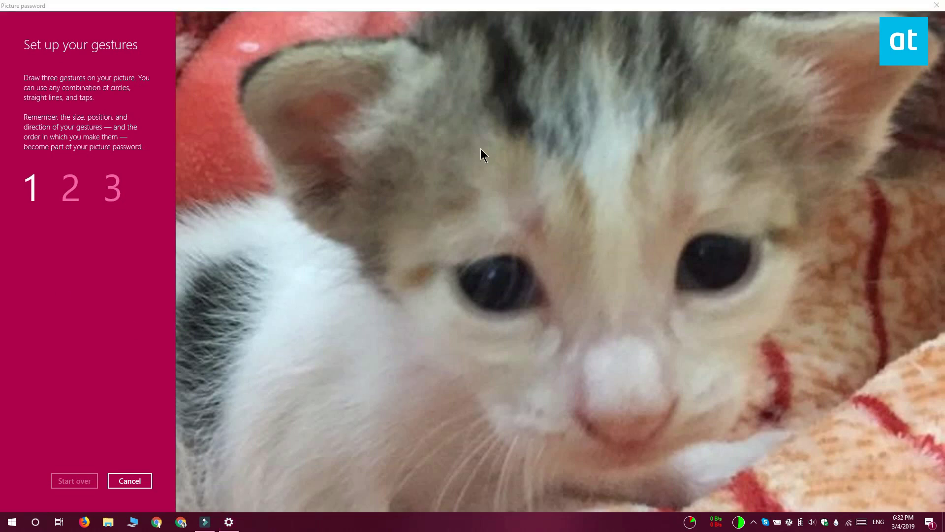
{"action": "left_click", "coordinate": [431, 126]}
{"action": "left_click", "coordinate": [91, 482]}
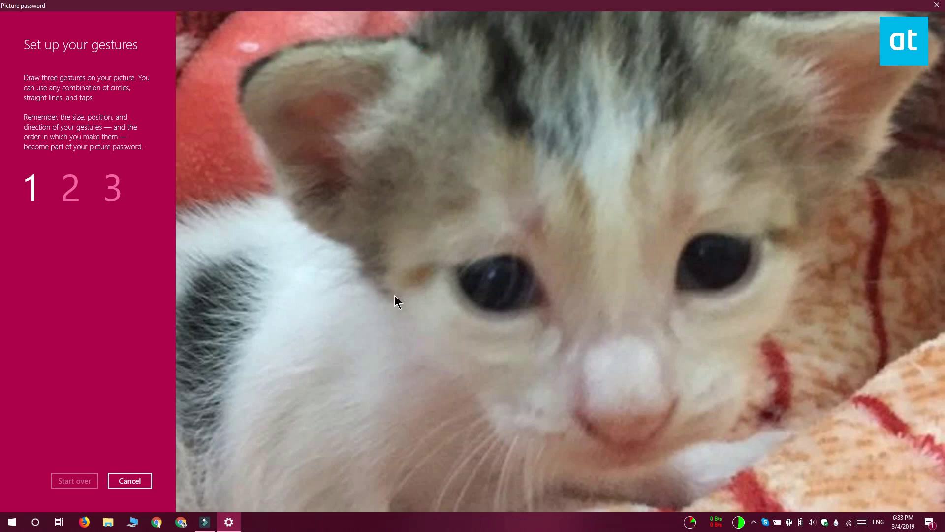
Draw a line near the kitten's ear, then tap its right ear and lower photo.
{"action": "left_click_drag", "start_coordinate": [214, 44], "coordinate": [394, 294]}
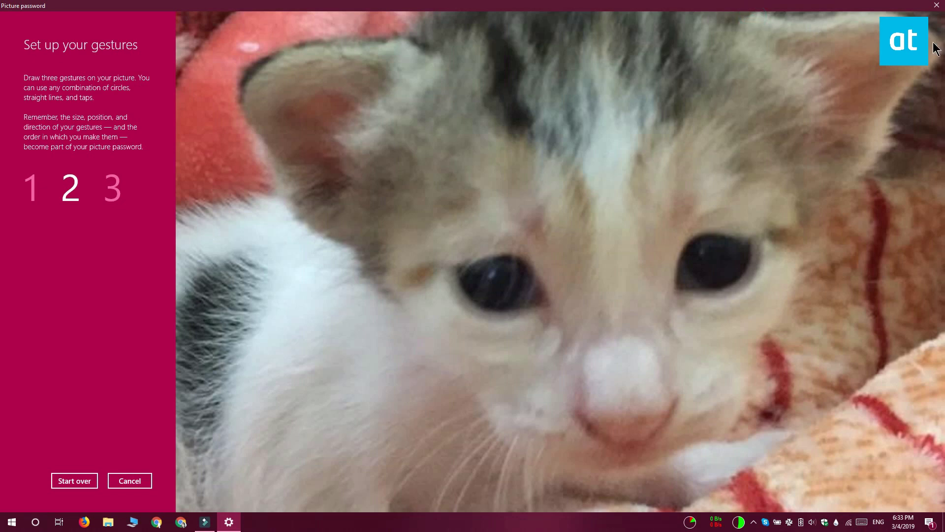
{"action": "left_click", "coordinate": [846, 183]}
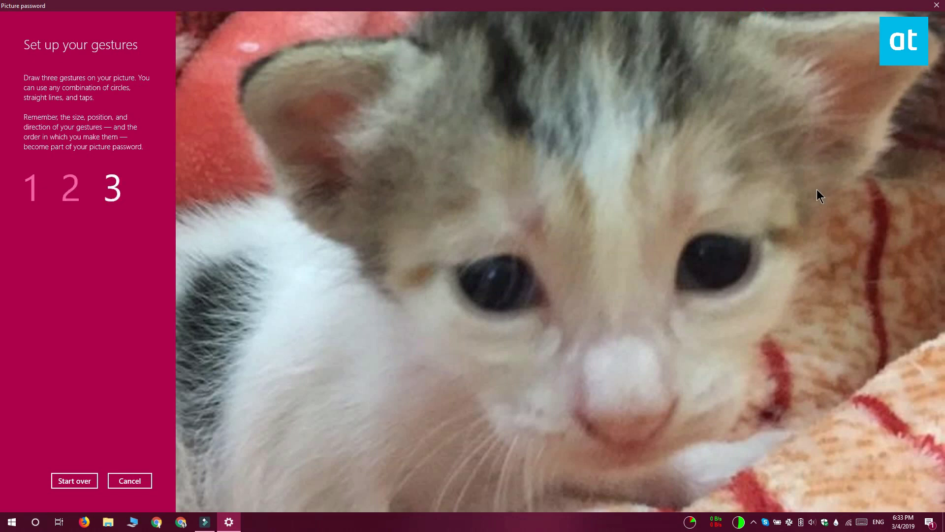
{"action": "left_click", "coordinate": [676, 401]}
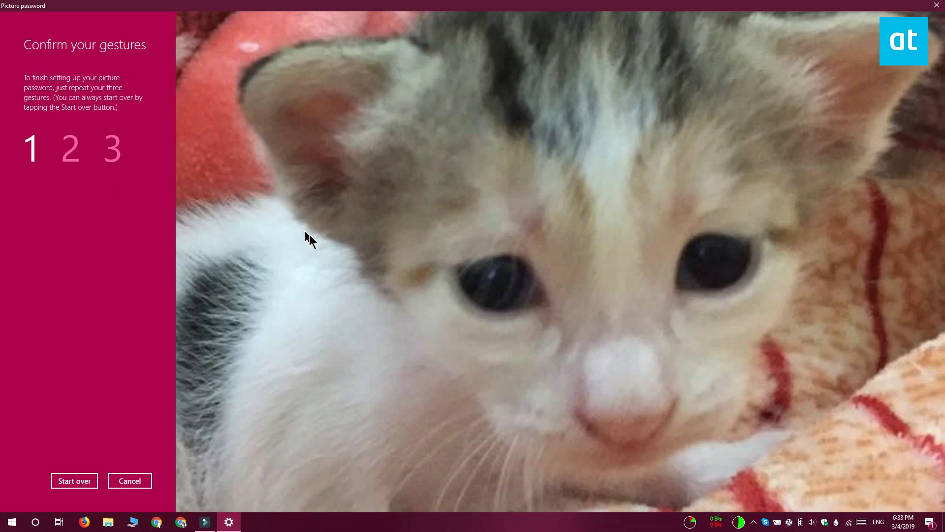
Repeat the first two gestures on the kitten photo to confirm them.
{"action": "left_click", "coordinate": [394, 293]}
{"action": "left_click", "coordinate": [798, 227]}
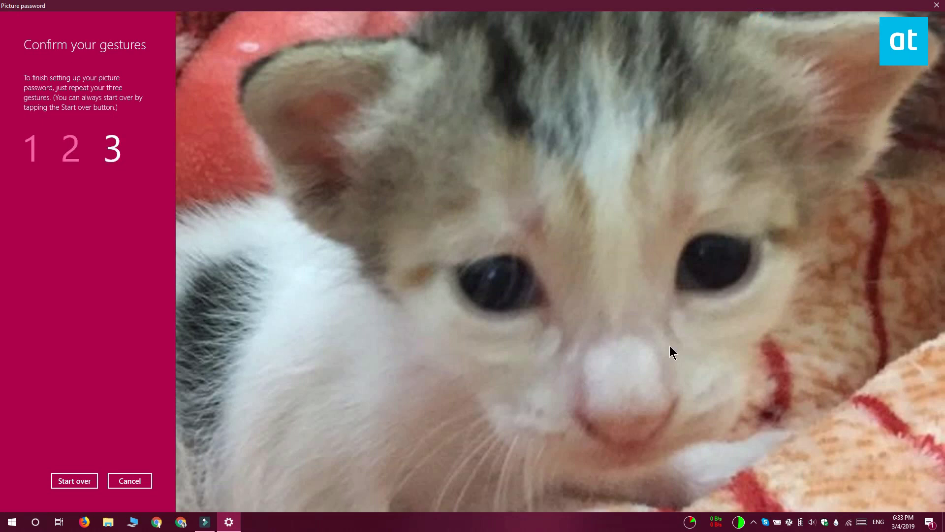